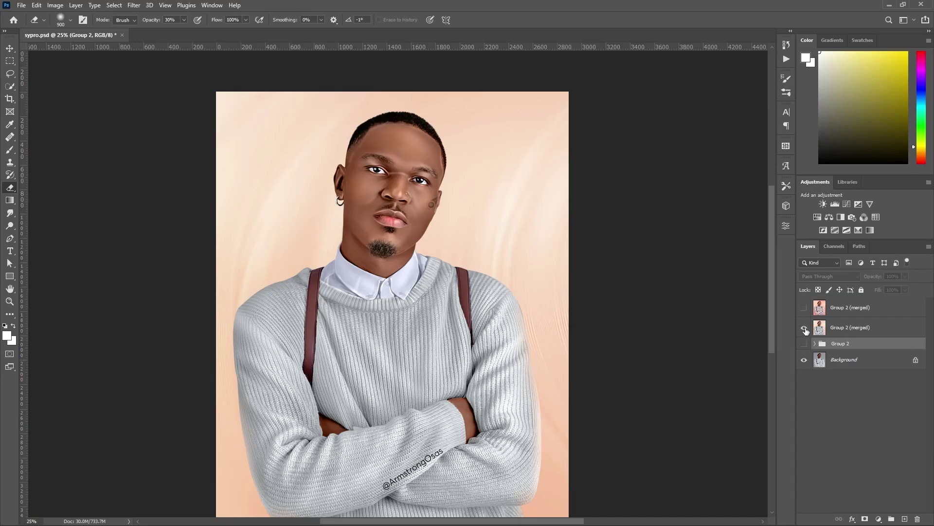
Compare the pink merged version, the original photo and the peach Group 2 retouch, ending on peach.
scroll(628, 279, down, 1)
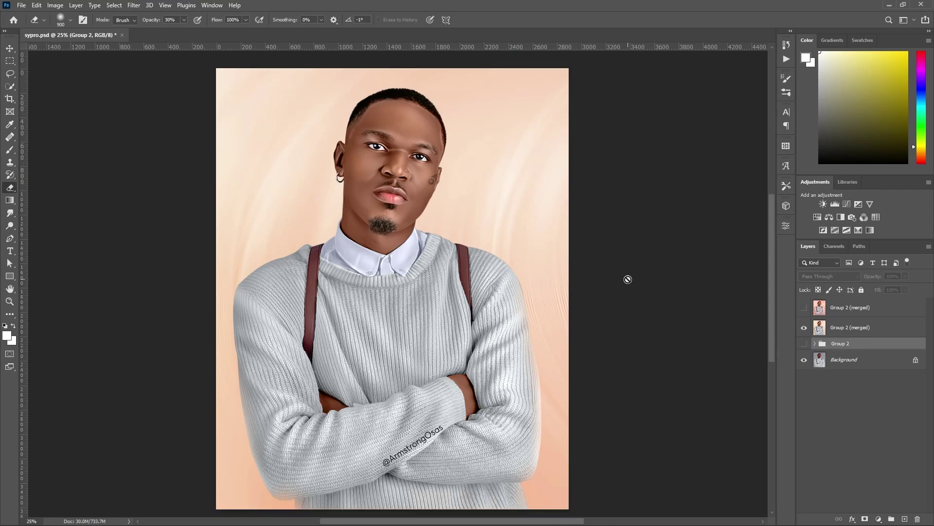
click(804, 309)
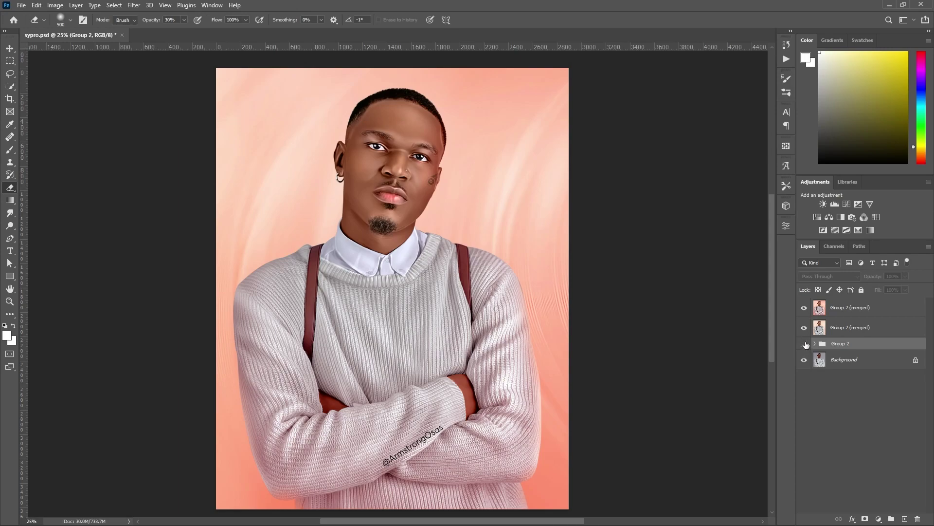
click(804, 307)
click(804, 308)
click(804, 307)
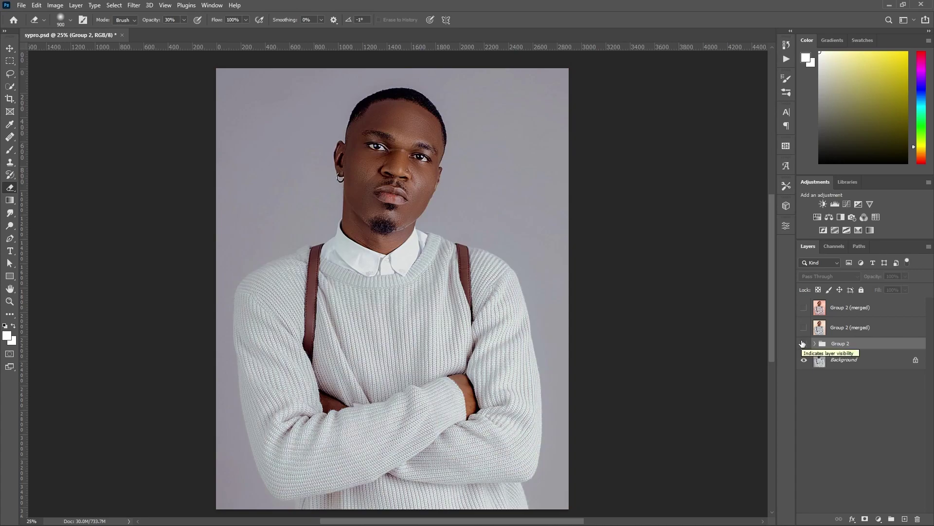
click(804, 343)
Expand Group 2 and select the IMG_0869 copy background layer.
click(814, 343)
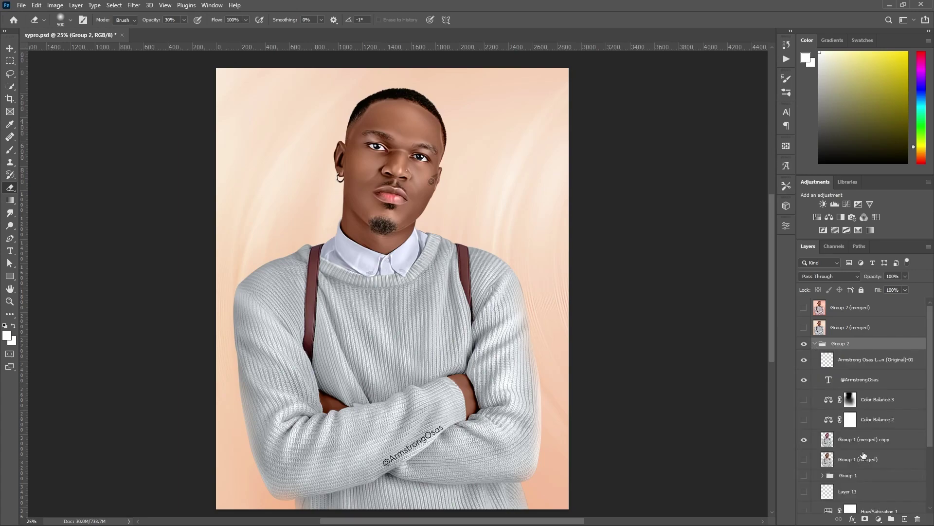
scroll(864, 455, down, 5)
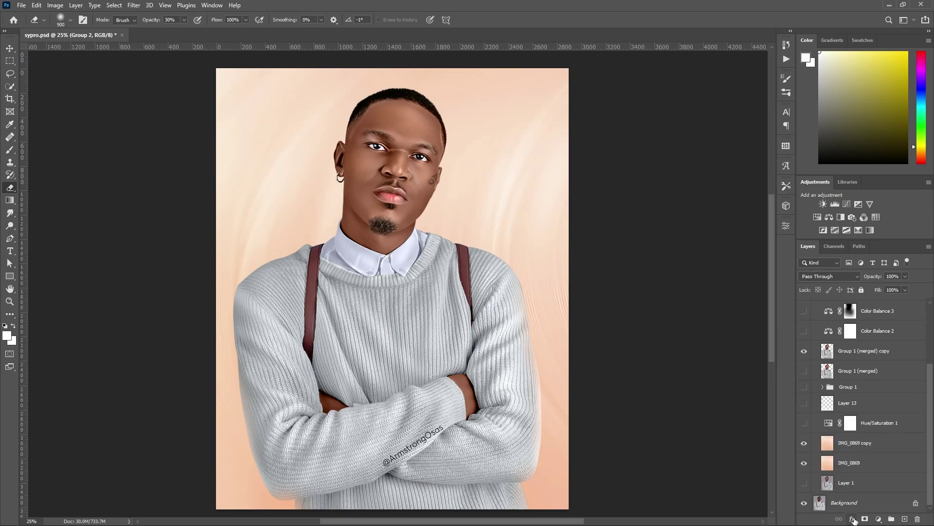
click(860, 444)
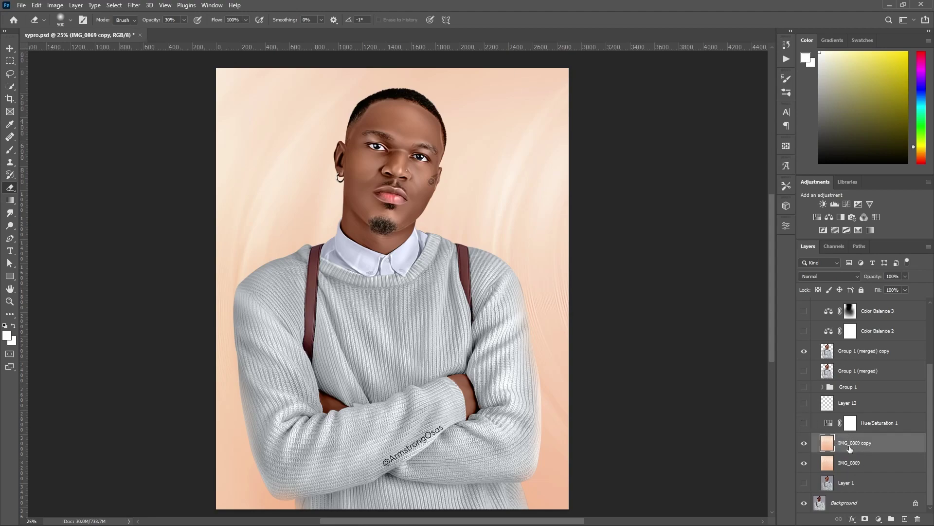
Add a Hue/Saturation layer at hue -5, saturation +30, comparing it against Hue/Saturation 1.
click(819, 218)
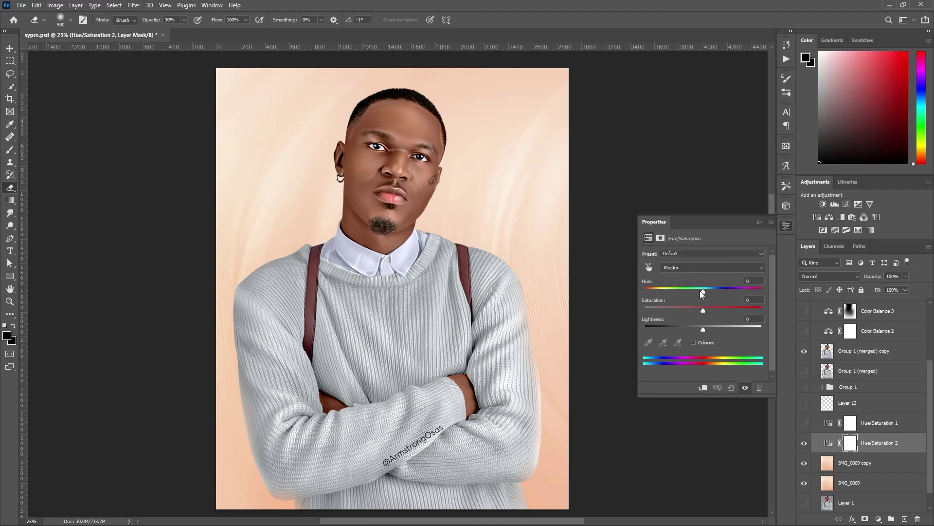
mouse_move(703, 292)
mouse_down()
mouse_move(688, 290)
mouse_move(715, 291)
mouse_move(681, 293)
mouse_move(713, 297)
mouse_move(714, 310)
mouse_move(731, 314)
mouse_move(697, 291)
mouse_up()
key(ctrl+z)
click(759, 223)
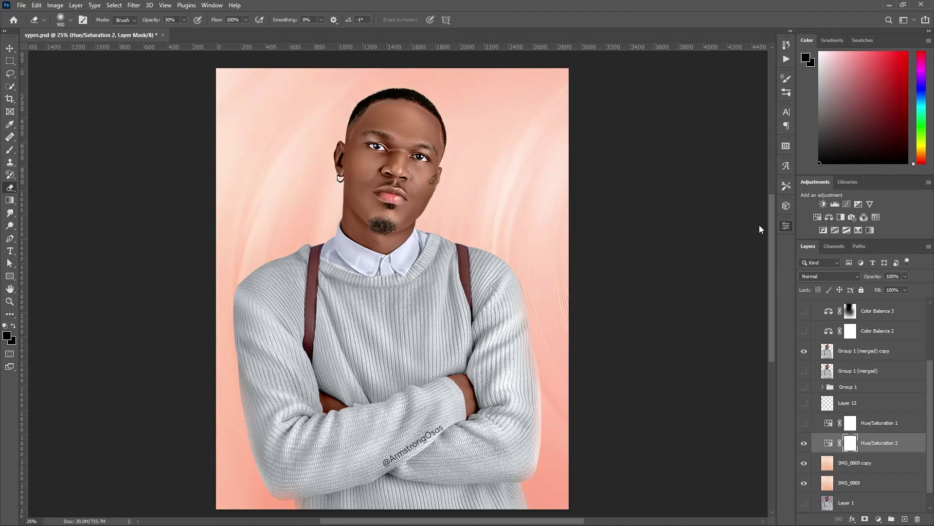
click(804, 424)
click(804, 424)
Select Group 1 (merged) copy, zoom in on the face, and add Color Balance 4 above it.
scroll(866, 408, up, 4)
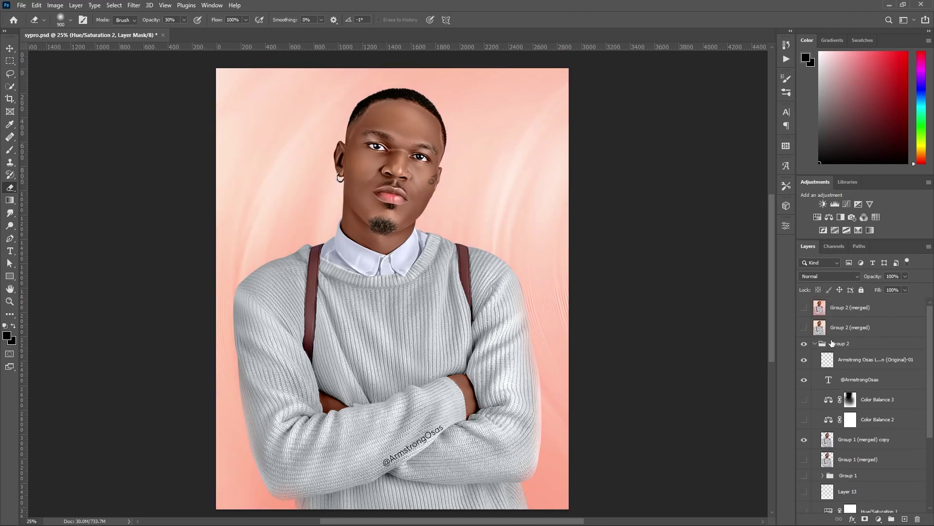
click(849, 440)
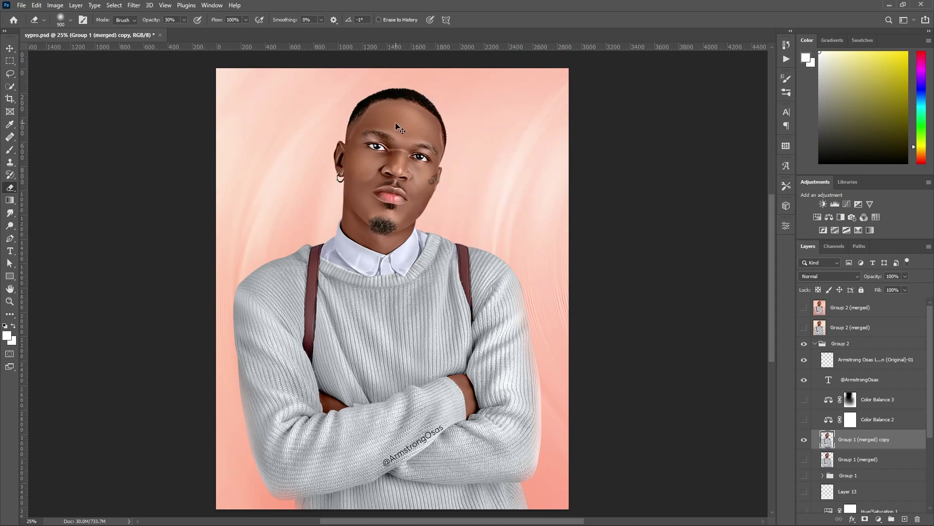
drag(398, 155, 400, 157)
click(400, 157)
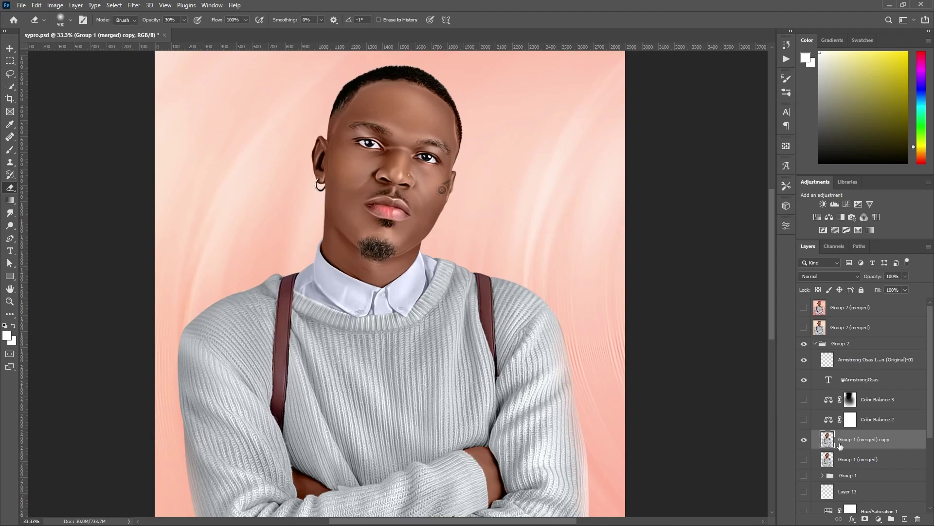
click(829, 217)
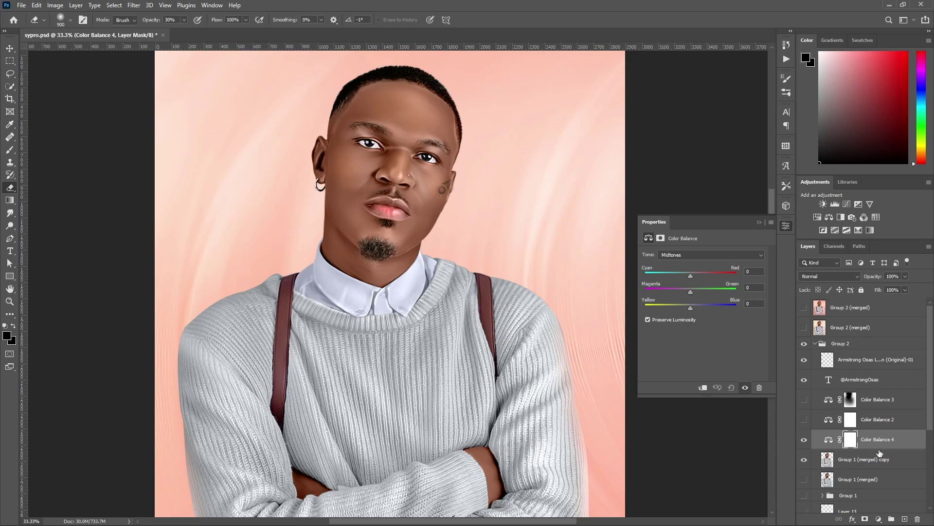
Clip Color Balance 4 to Group 1 (merged) copy and set its midtones to -4, +5, 0.
drag(880, 452, 877, 446)
alt+click(877, 446)
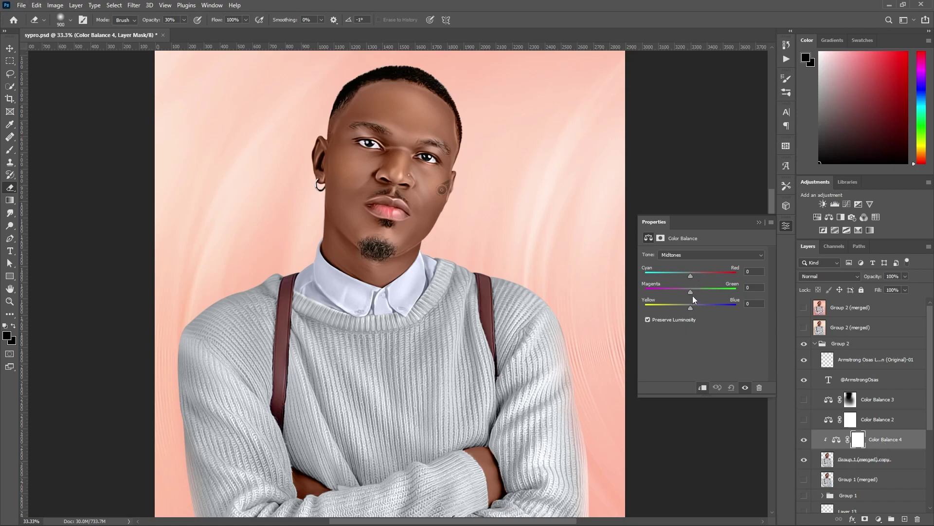
click(694, 256)
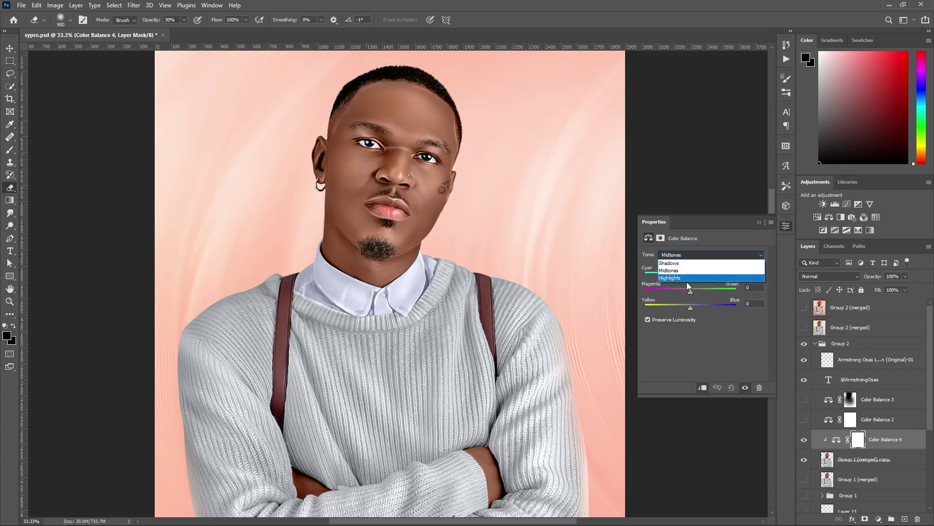
click(876, 447)
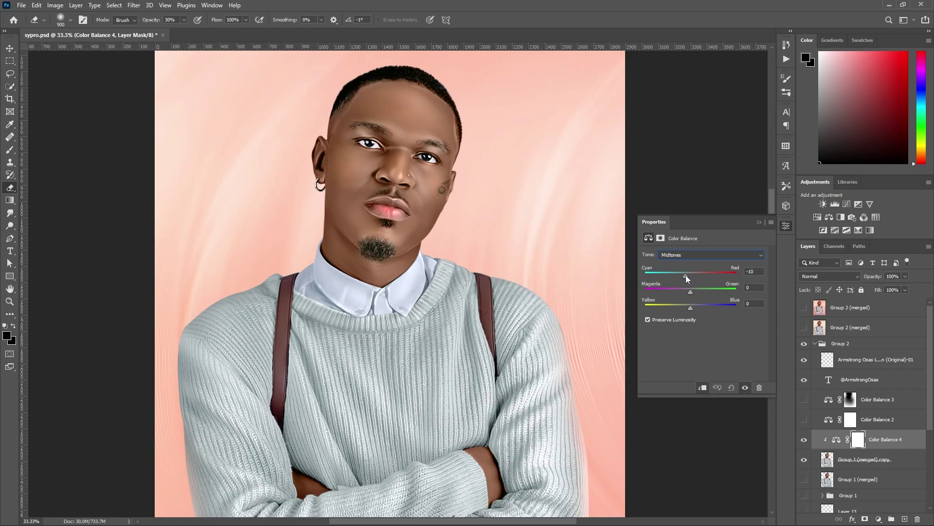
drag(687, 276, 687, 276)
Set Color Balance 4's shadows to +4, -2, 0 for a cool mint-grey sweater.
click(700, 252)
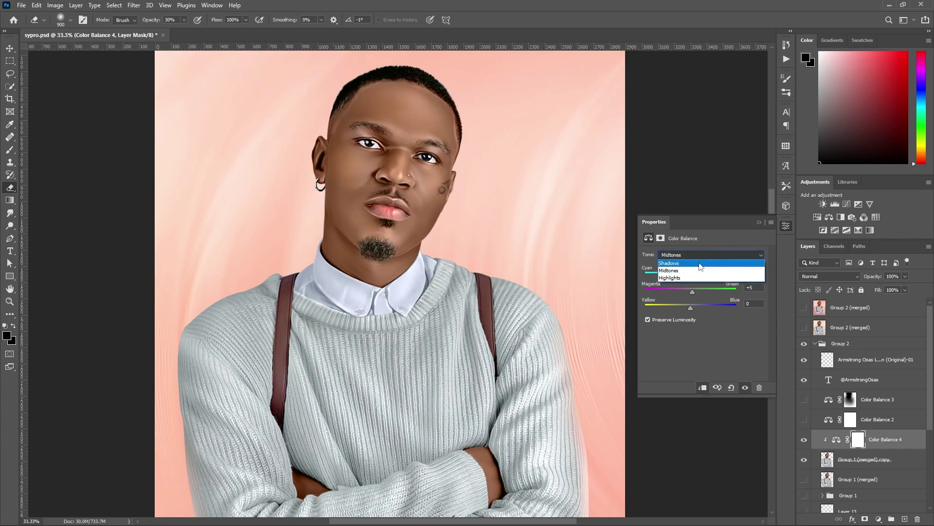
click(696, 262)
drag(689, 292, 696, 291)
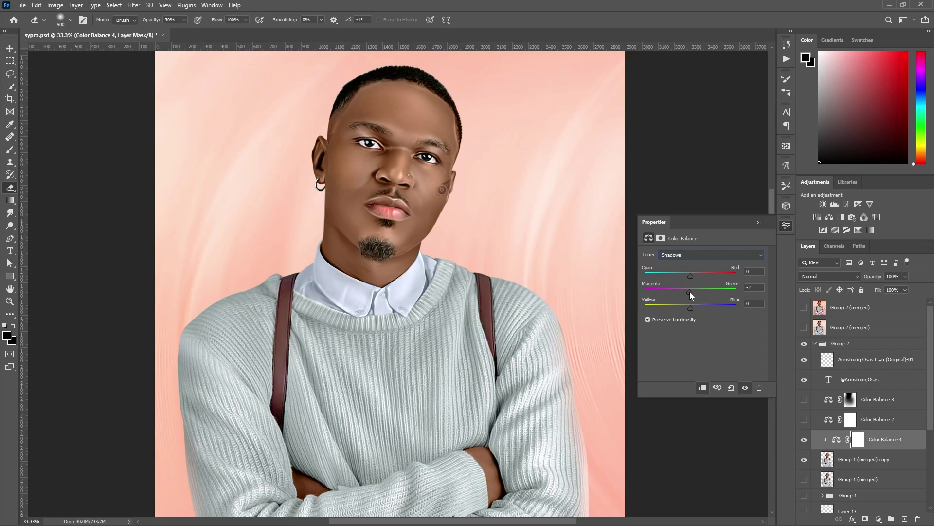
drag(692, 276, 694, 276)
click(715, 252)
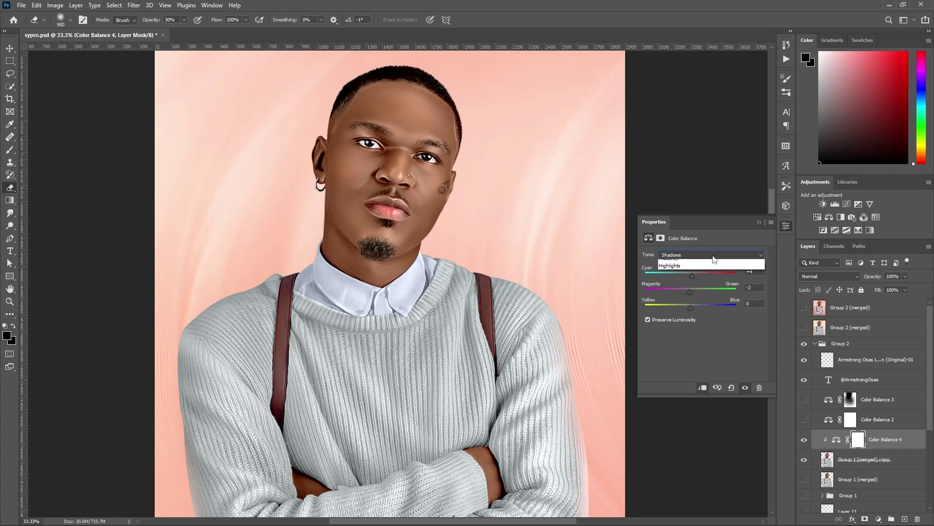
click(713, 255)
Compare the portrait with Color Balance 4 shown and hidden, zoomed to 50% on the face.
click(759, 221)
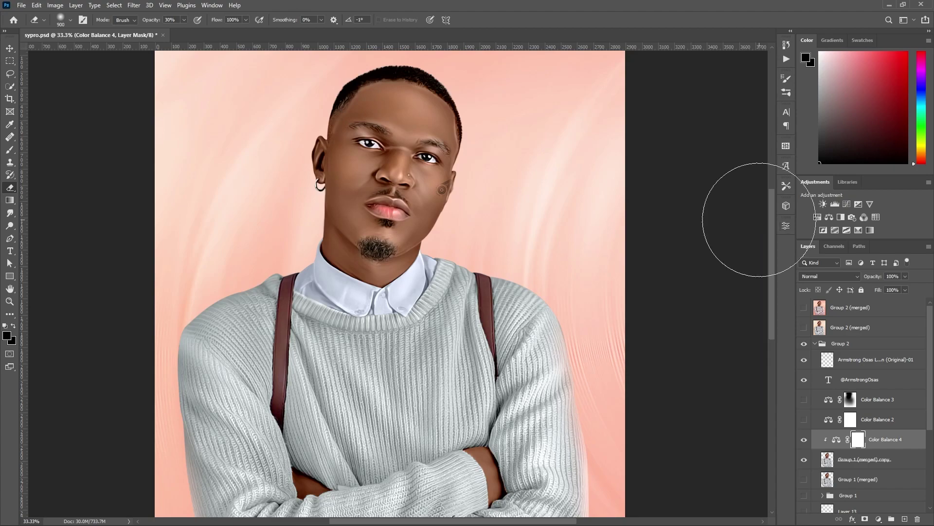
alt+click(461, 222)
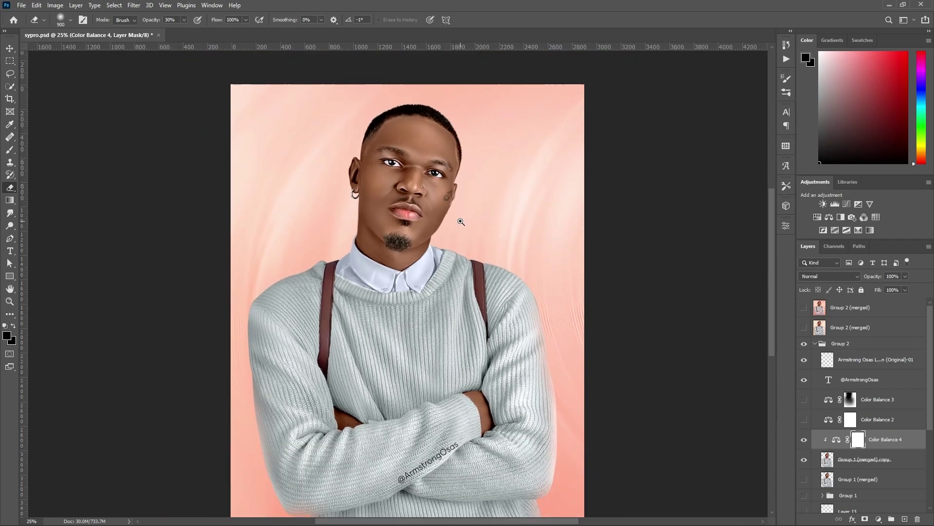
ctrl+click(457, 217)
click(804, 439)
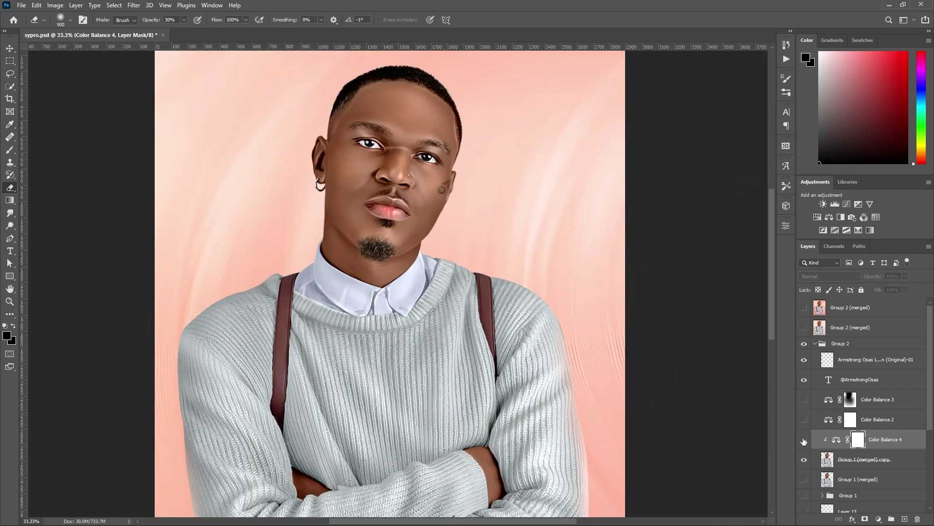
ctrl+click(361, 194)
click(805, 440)
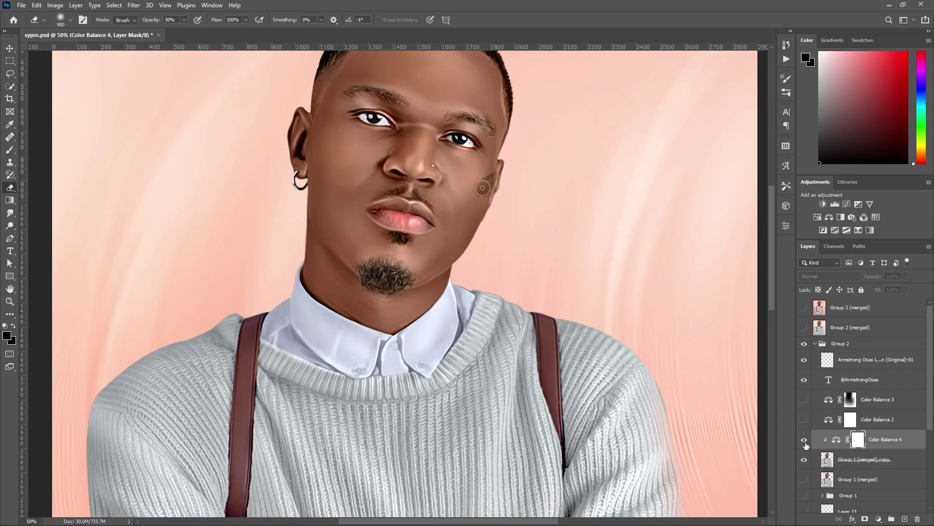
click(805, 441)
scroll(567, 171, up, 3)
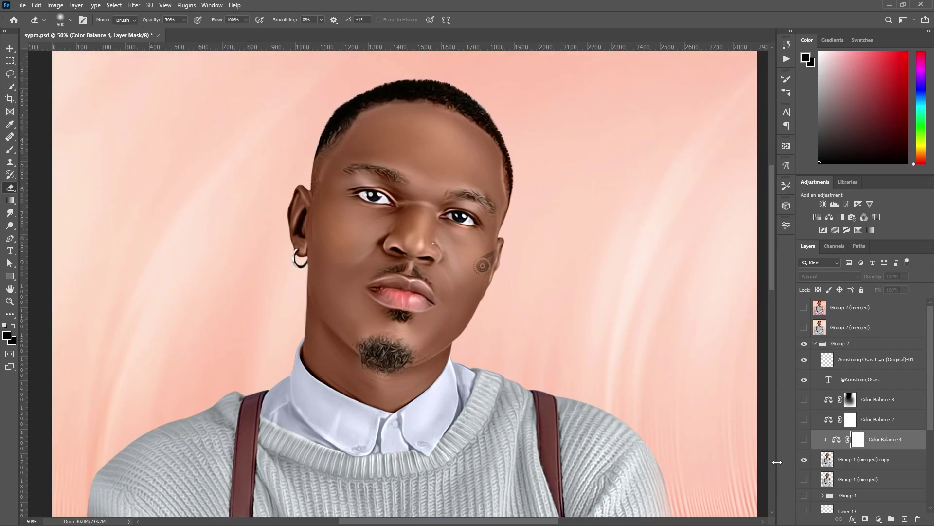
click(805, 440)
click(804, 441)
click(804, 441)
click(804, 440)
click(805, 441)
click(805, 440)
click(804, 440)
Ease Color Balance 4's midtone Cyan–Red to +3, giving midtones +3, +6, 0.
double_click(836, 441)
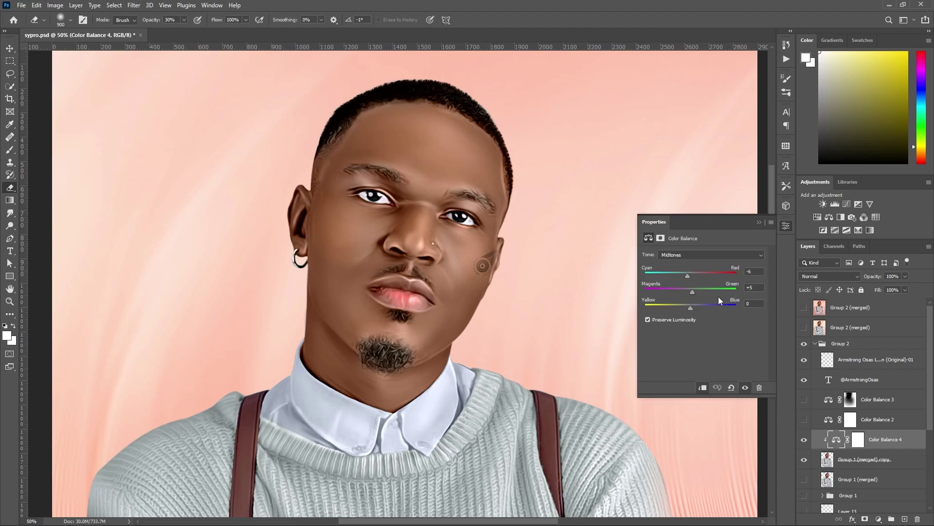
drag(693, 276, 691, 276)
click(760, 221)
scroll(569, 217, down, 2)
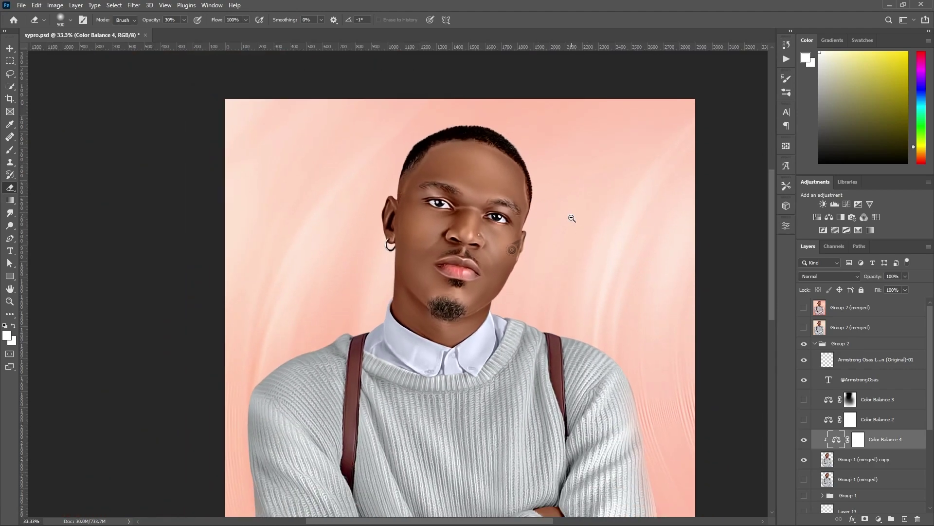
scroll(571, 218, right, 2)
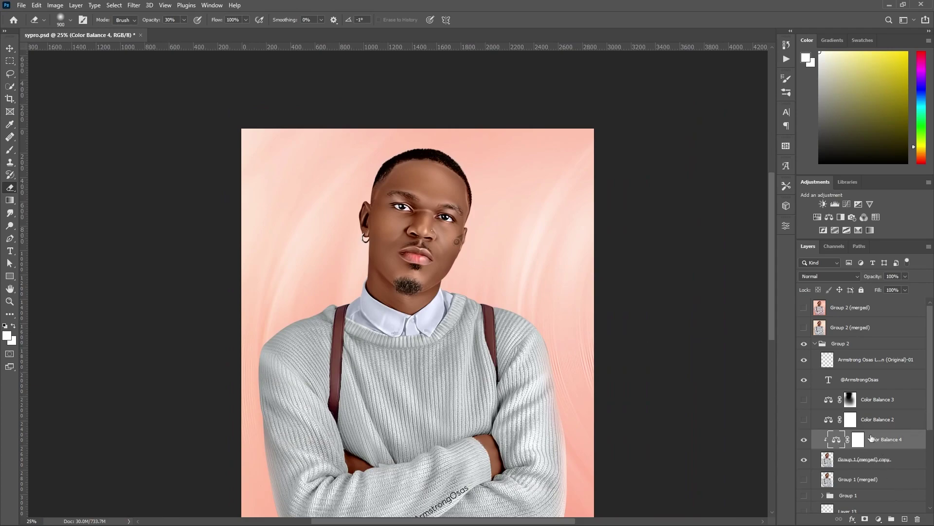
Set Color Balance 4's highlights Magenta–Green to -4 and compare against the unadjusted image.
double_click(836, 439)
click(707, 251)
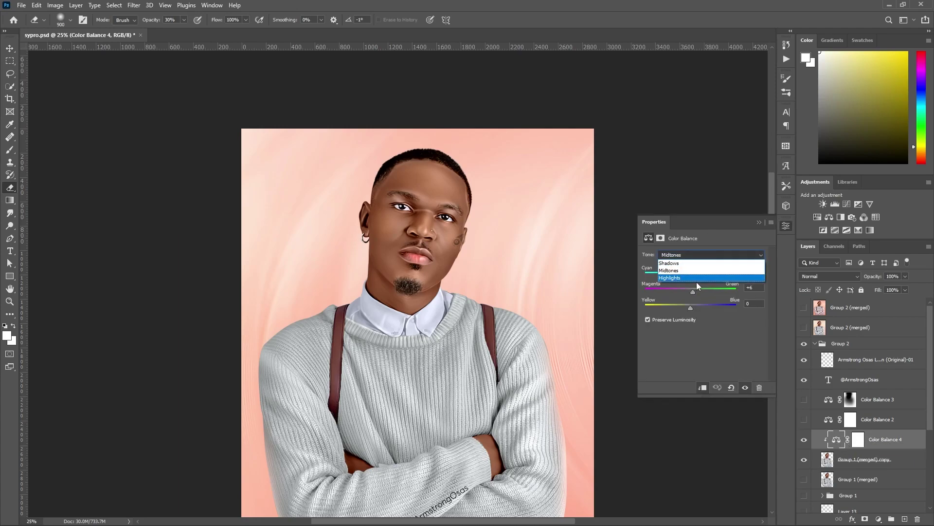
click(696, 280)
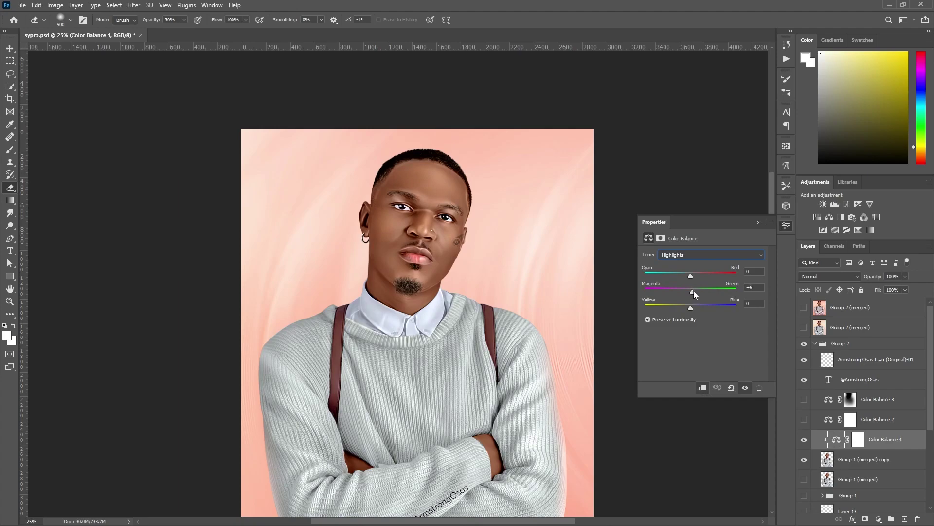
drag(693, 291, 688, 293)
click(758, 222)
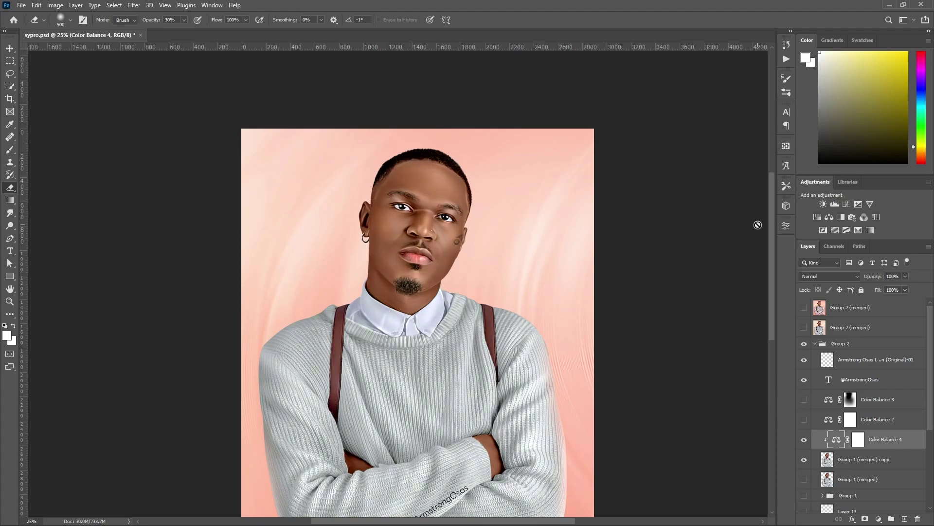
click(804, 440)
click(804, 440)
Add Color Balance 5 with midtones at -51 cyan, clipped to the layer below.
click(829, 217)
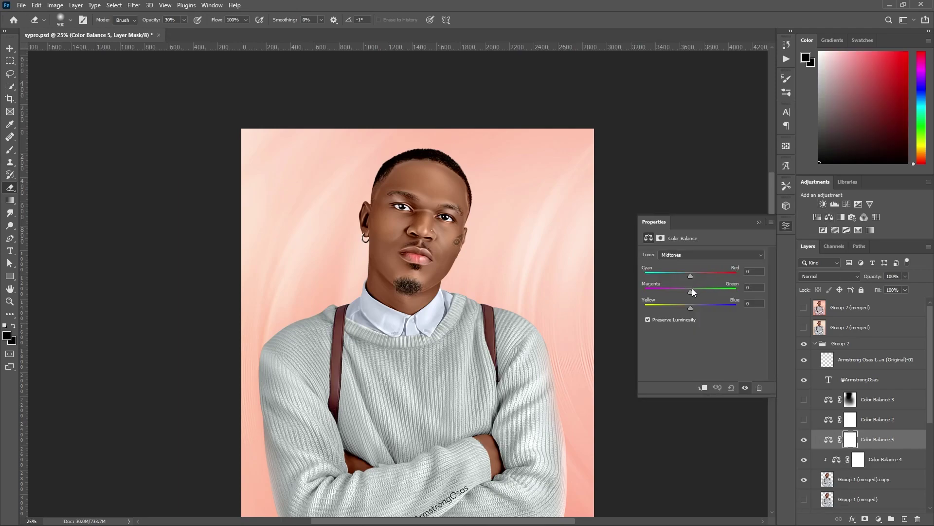
drag(691, 291, 667, 277)
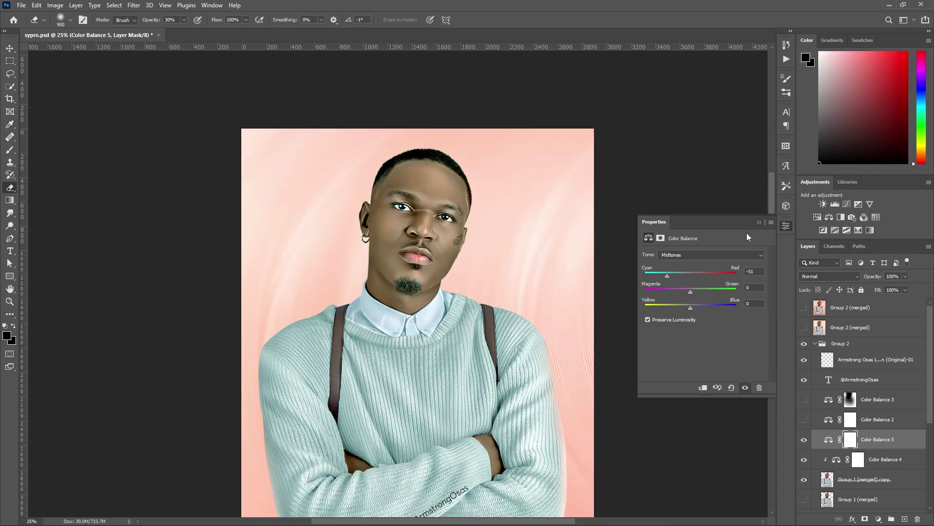
click(759, 222)
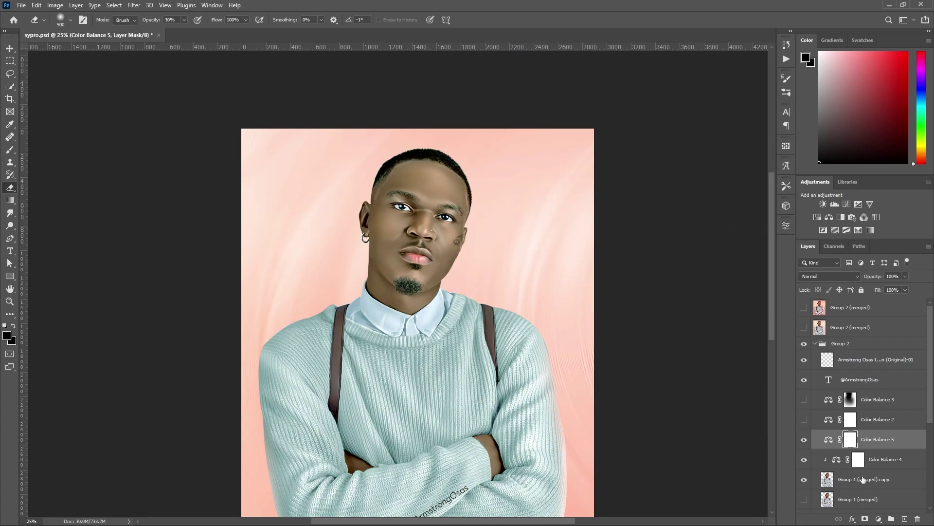
alt+click(857, 449)
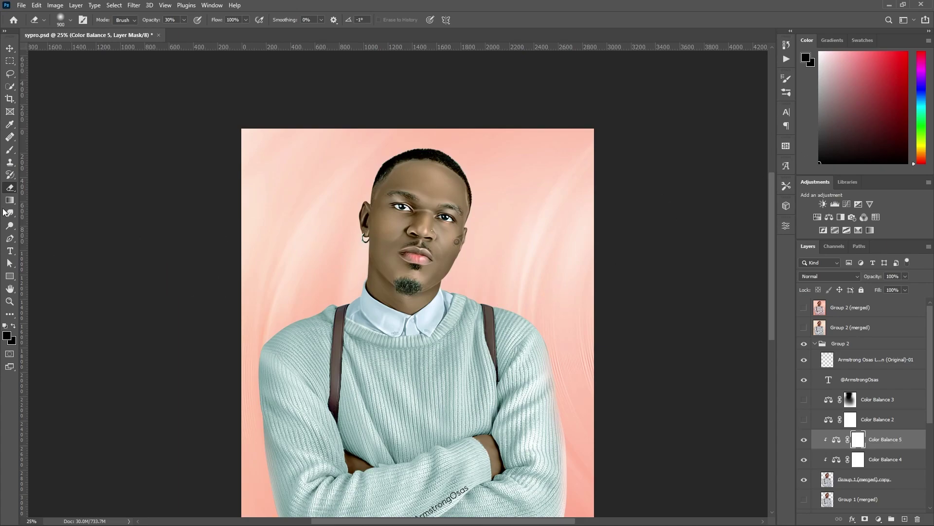
click(10, 151)
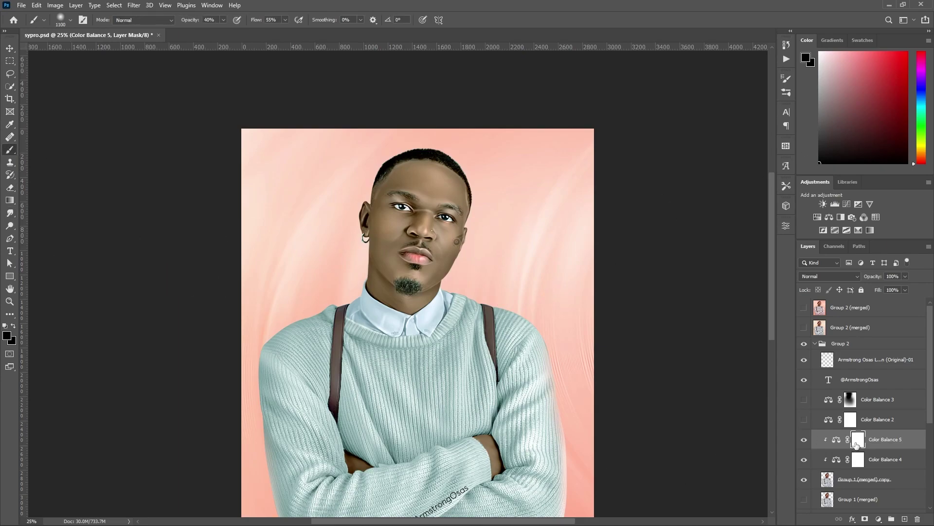
Paint Color Balance 5's mask black over the face, jaw and collar, then compare.
click(836, 441)
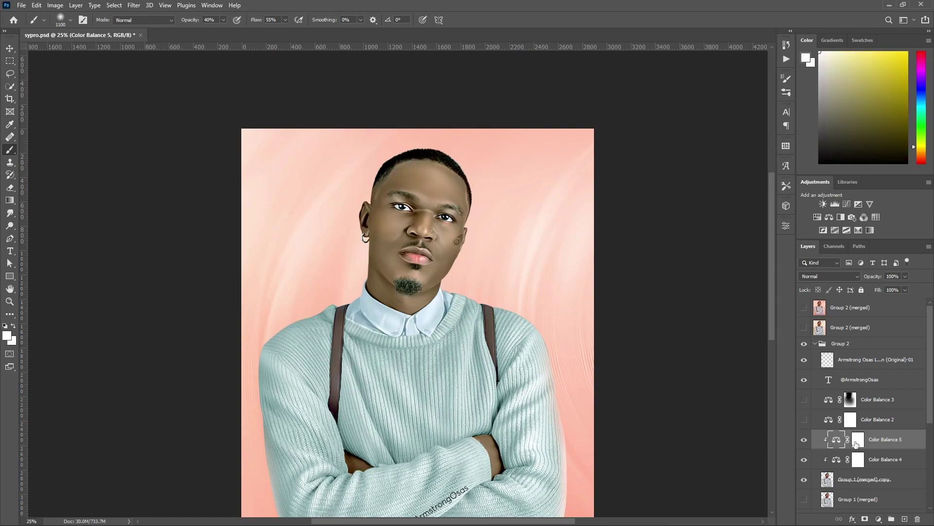
click(858, 439)
mouse_move(470, 214)
mouse_down()
mouse_move(409, 181)
mouse_move(441, 190)
mouse_move(413, 210)
mouse_move(415, 180)
mouse_up()
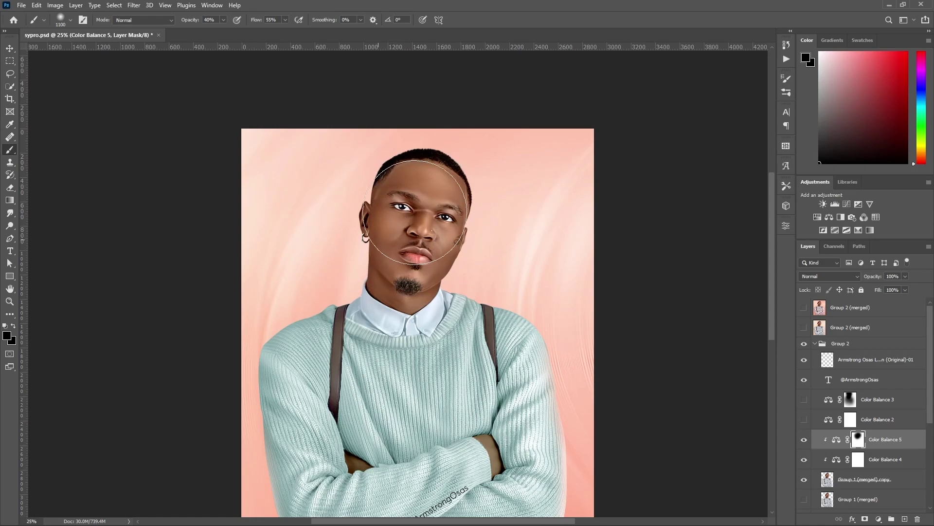
drag(401, 235, 376, 279)
click(804, 440)
click(803, 440)
Lower Color Balance 5's opacity to 24% for a soft grey-mint sweater.
drag(882, 281, 874, 277)
scroll(626, 327, down, 3)
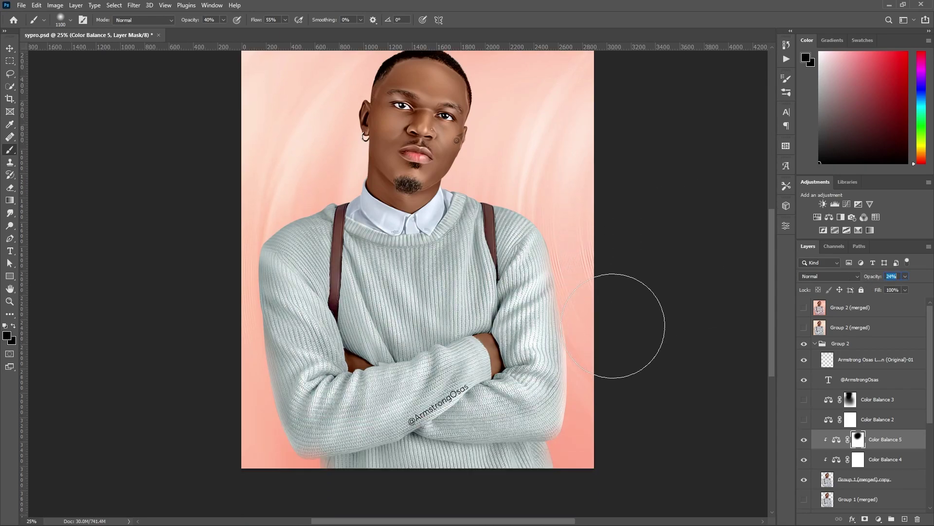
scroll(500, 280, up, 1)
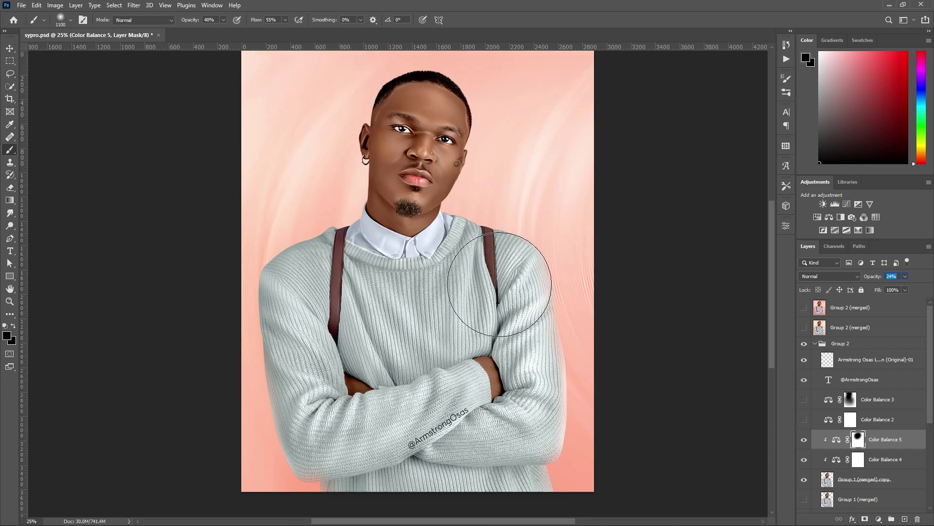
Add Color Balance 6 with the midtones Cyan–Red pushed to +68 red.
click(828, 218)
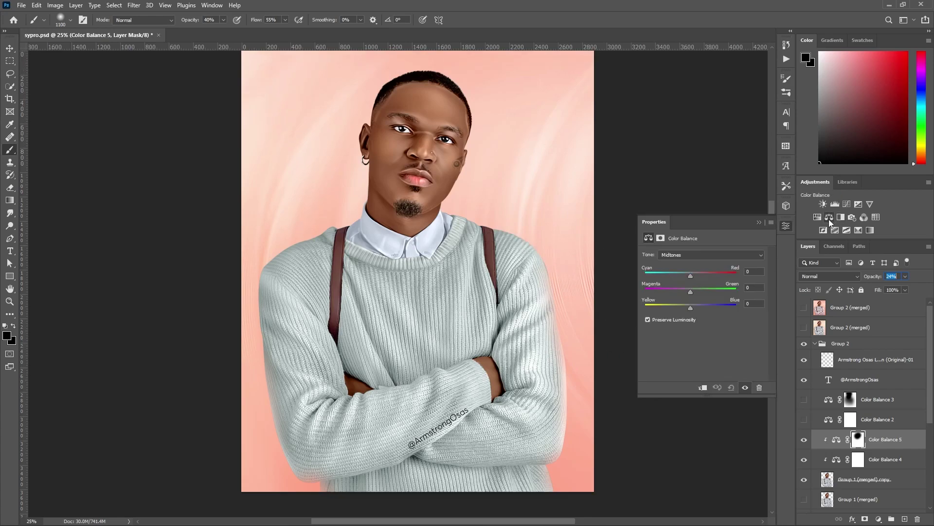
drag(691, 273, 731, 276)
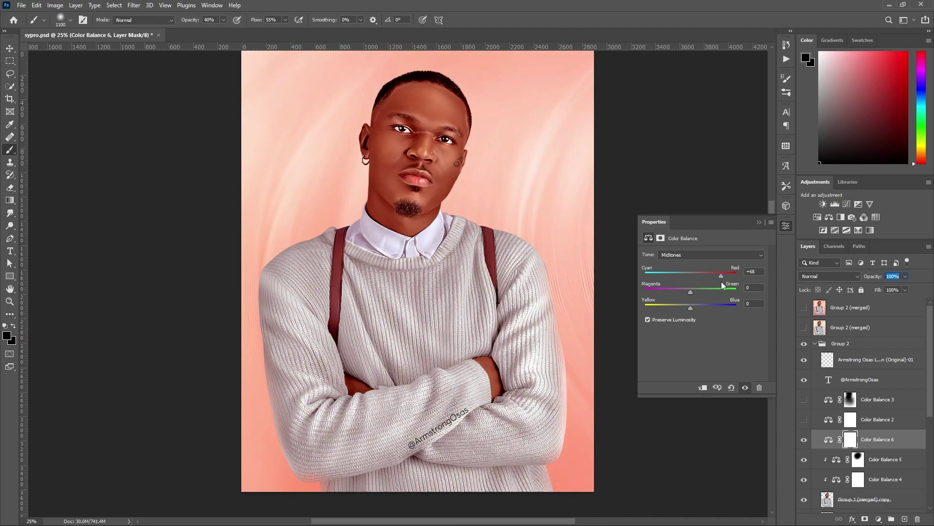
scroll(464, 146, up, 1)
scroll(465, 146, up, 3)
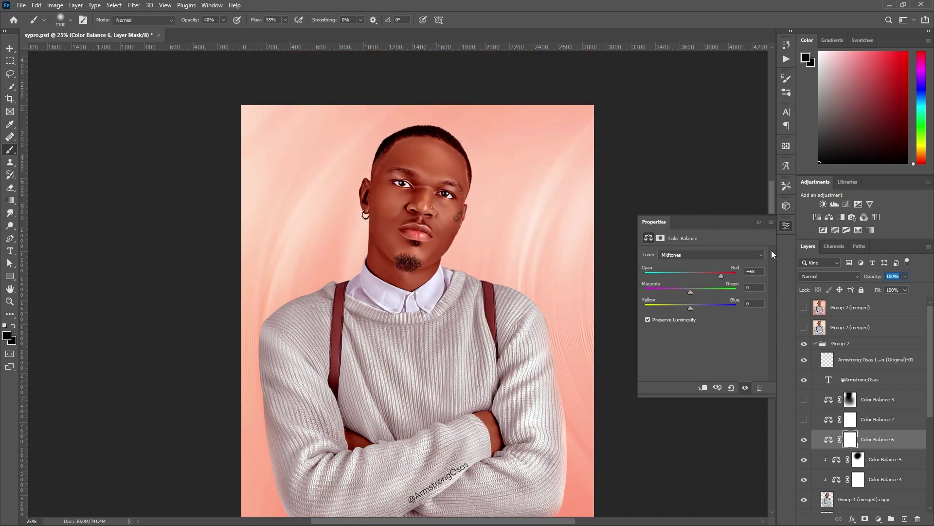
click(758, 223)
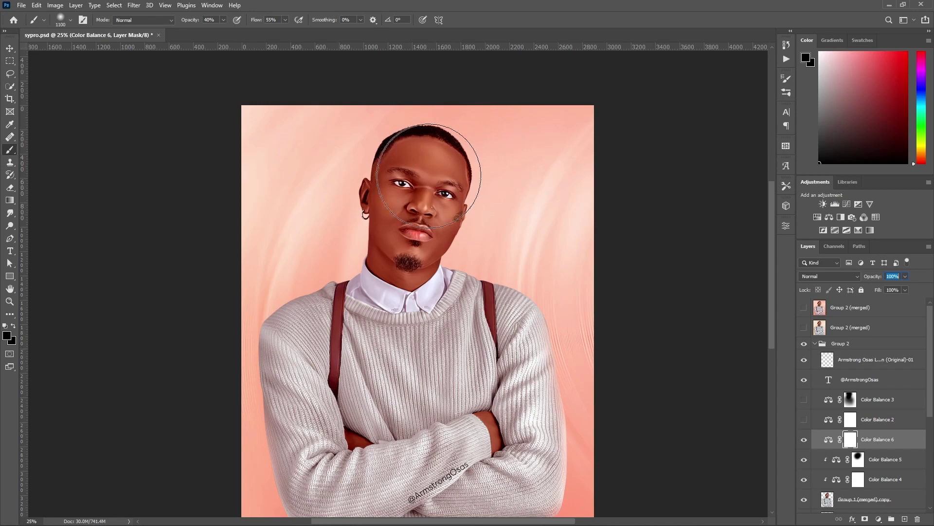
Paint Color Balance 6's mask over the face using 87% brush opacity and a larger brush.
mouse_move(438, 142)
mouse_down()
mouse_move(396, 241)
mouse_move(481, 175)
mouse_move(364, 203)
mouse_move(365, 255)
mouse_move(439, 158)
mouse_up()
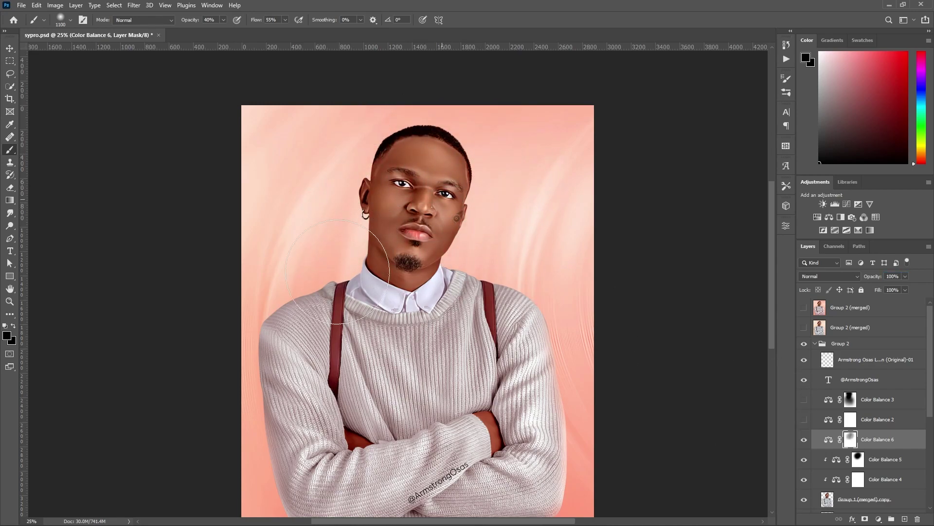
drag(409, 229, 419, 175)
drag(192, 21, 197, 20)
key(bracketright)
key(bracketright)
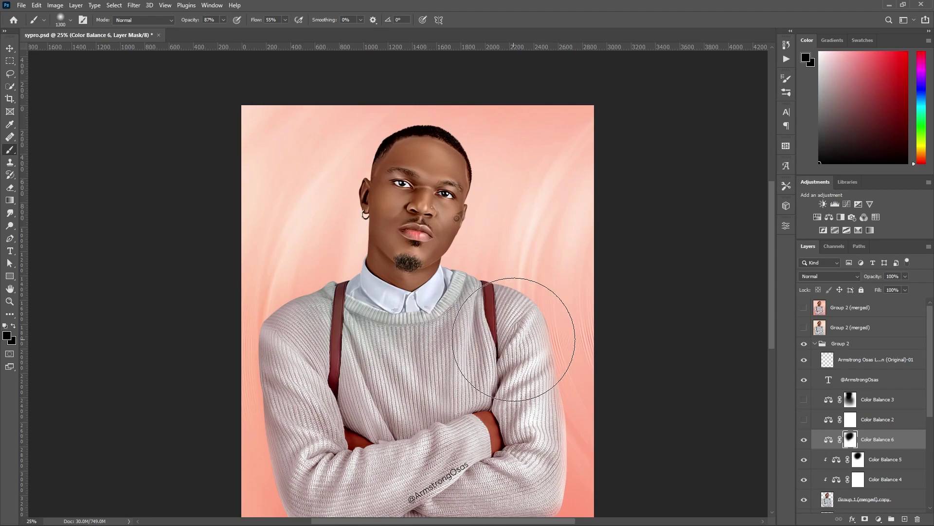
scroll(514, 339, down, 2)
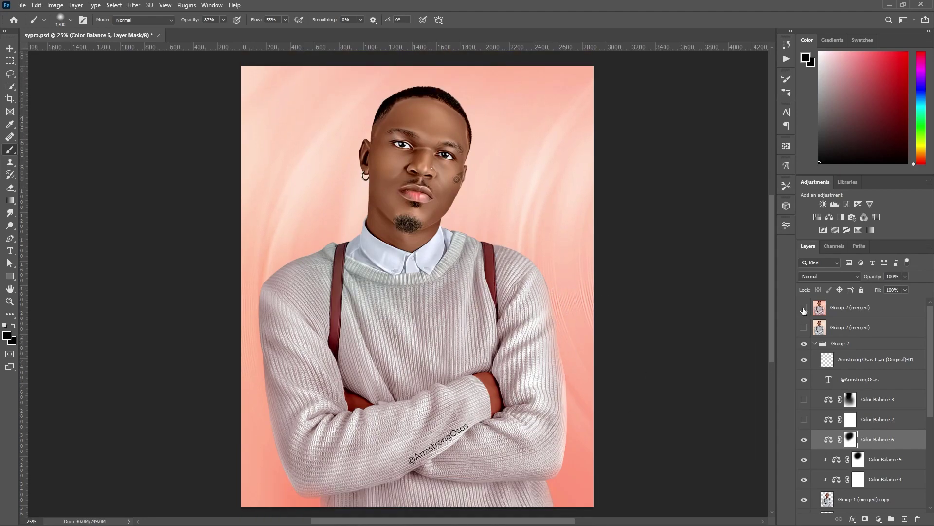
Compare the merged Group 2 copy against the live Group 2, leaving the merged copy hidden.
click(803, 307)
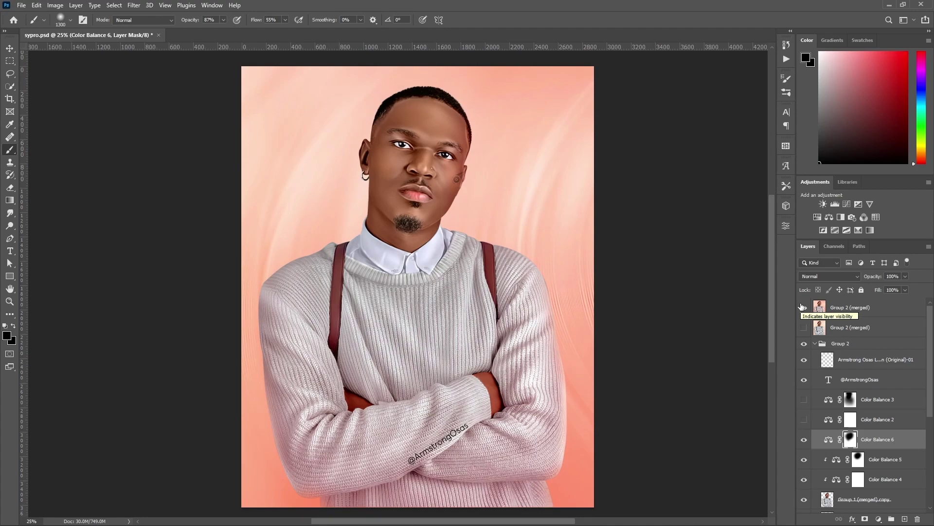
click(804, 344)
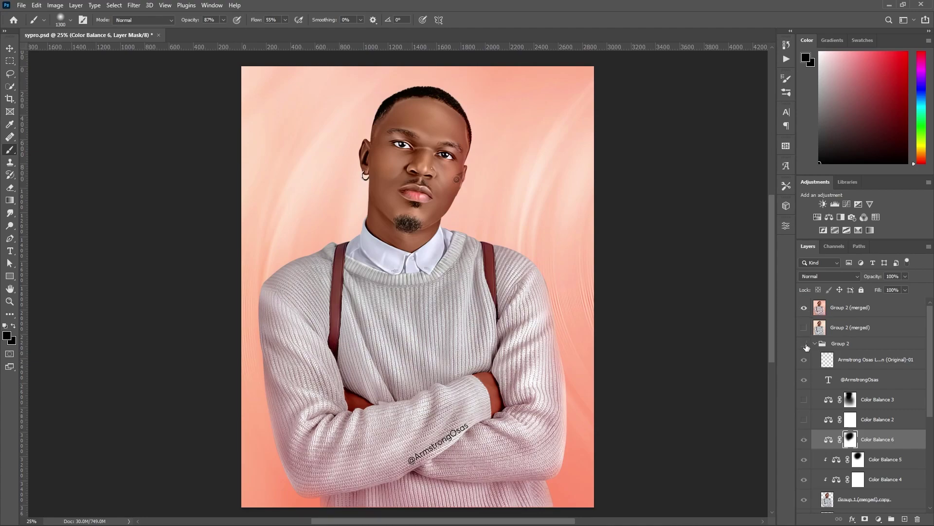
click(804, 308)
click(804, 344)
click(804, 308)
click(804, 308)
click(806, 312)
click(804, 316)
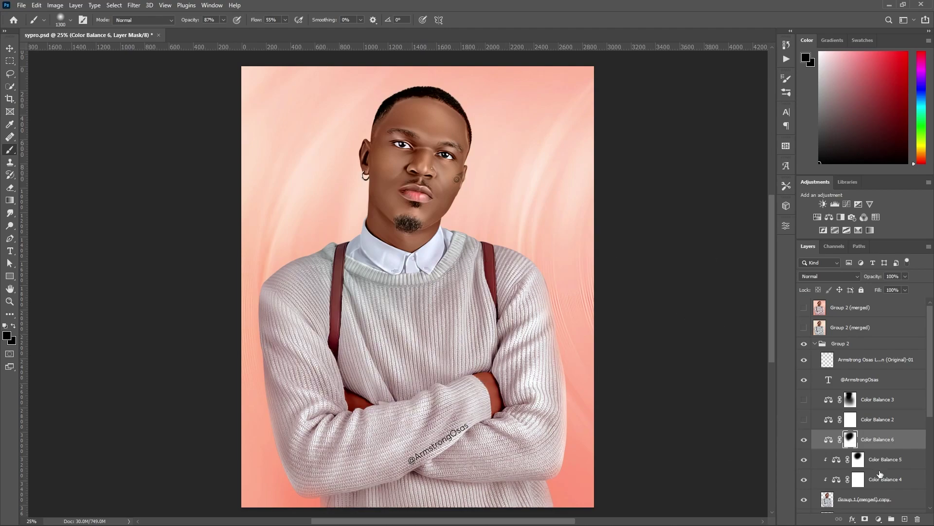
click(804, 308)
click(805, 308)
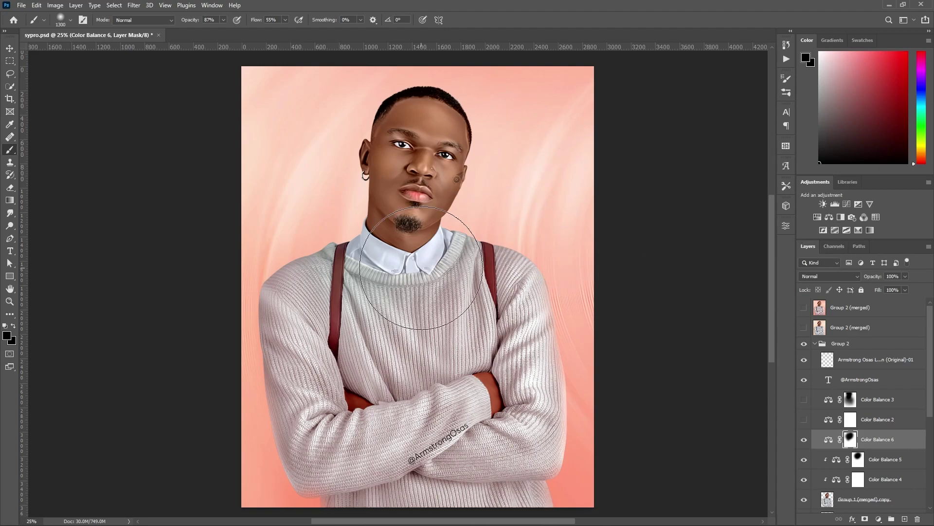
Hide Color Balance 6 and Color Balance 4 to reveal the sweater's grey-green base tone.
alt+click(423, 200)
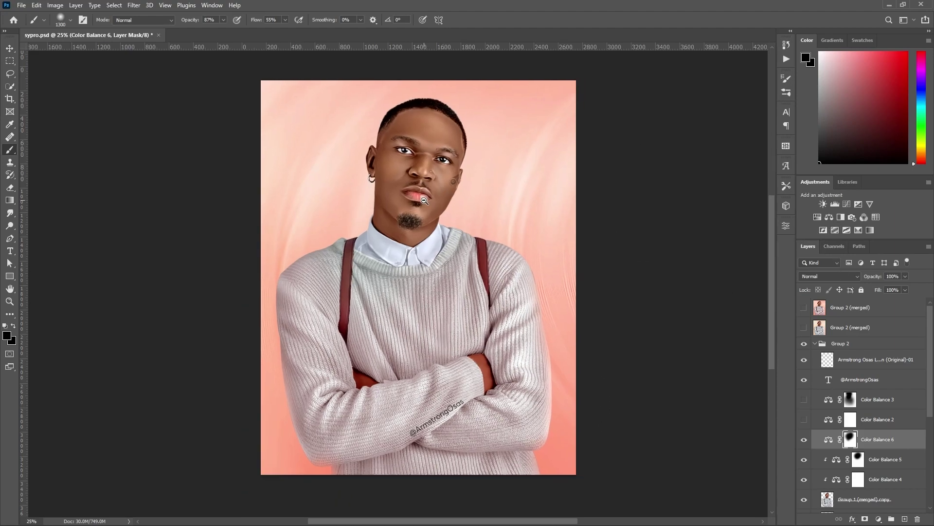
alt+click(424, 200)
ctrl+click(420, 198)
ctrl+click(425, 198)
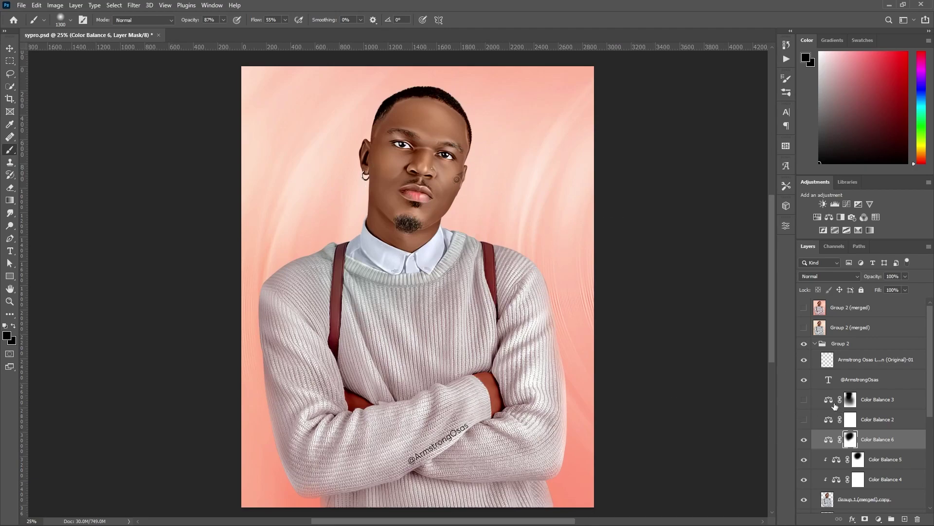
click(804, 443)
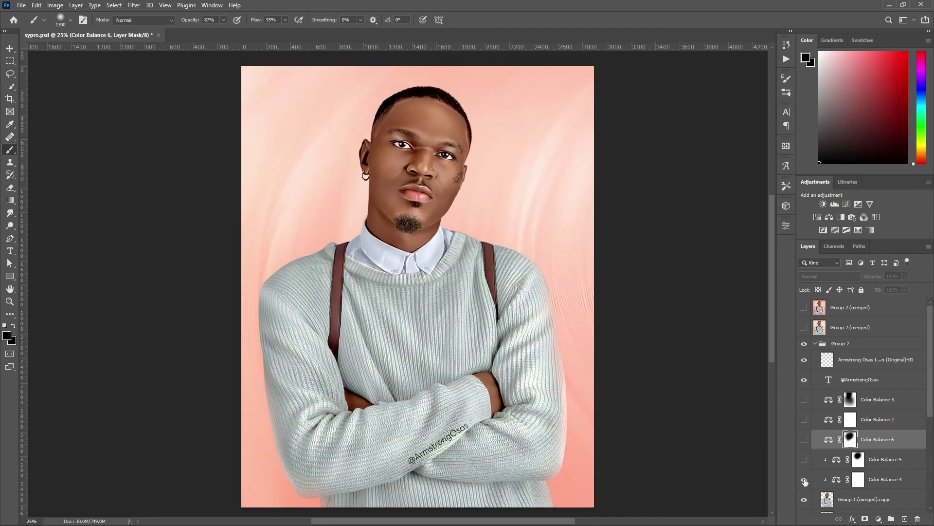
click(804, 479)
Re-enable Color Balance 6, 5 and 4, then zoom out to see the whole portrait.
drag(804, 439, 804, 479)
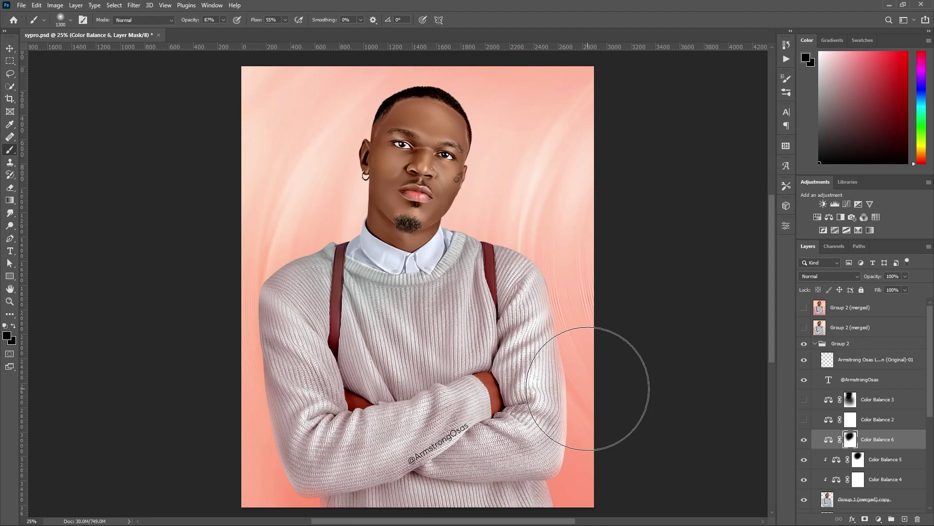
key(ctrl+minus)
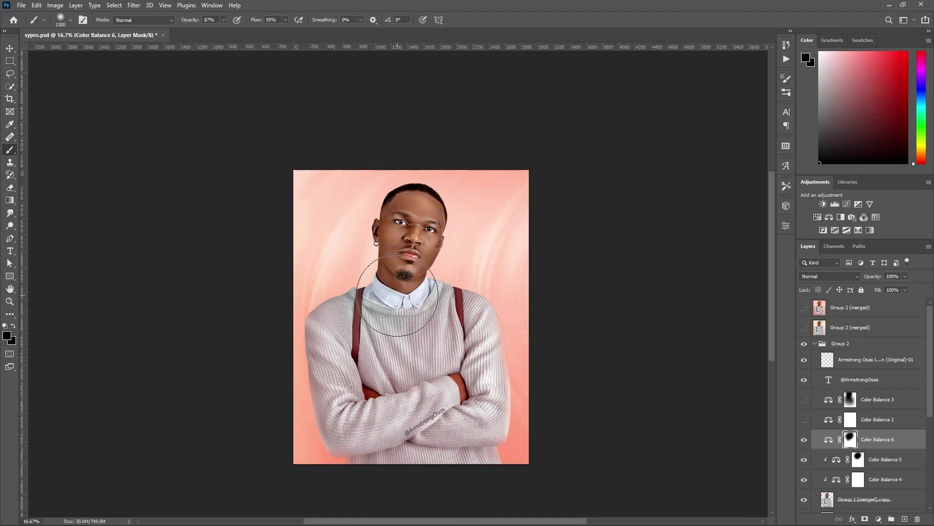
scroll(397, 294, up, 2)
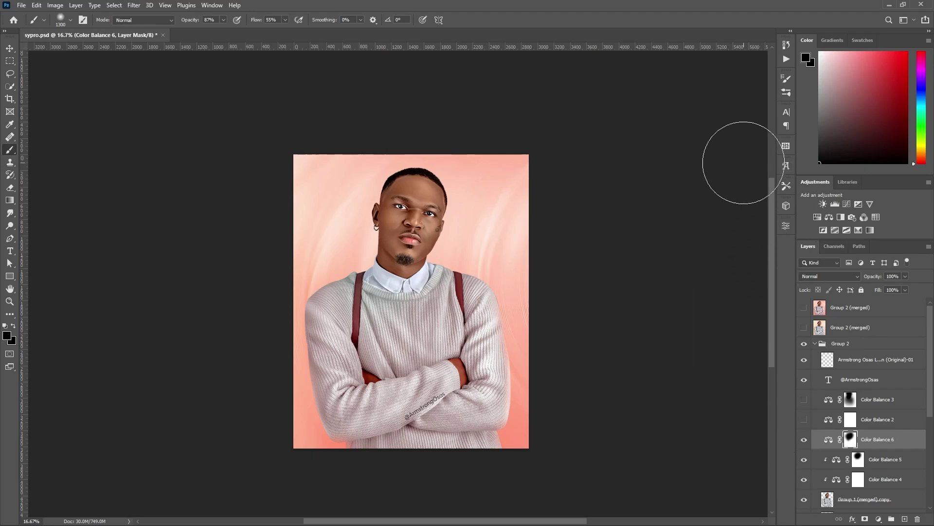
Add a Color Balance 7 adjustment layer, then delete its mask and the layer itself.
click(830, 217)
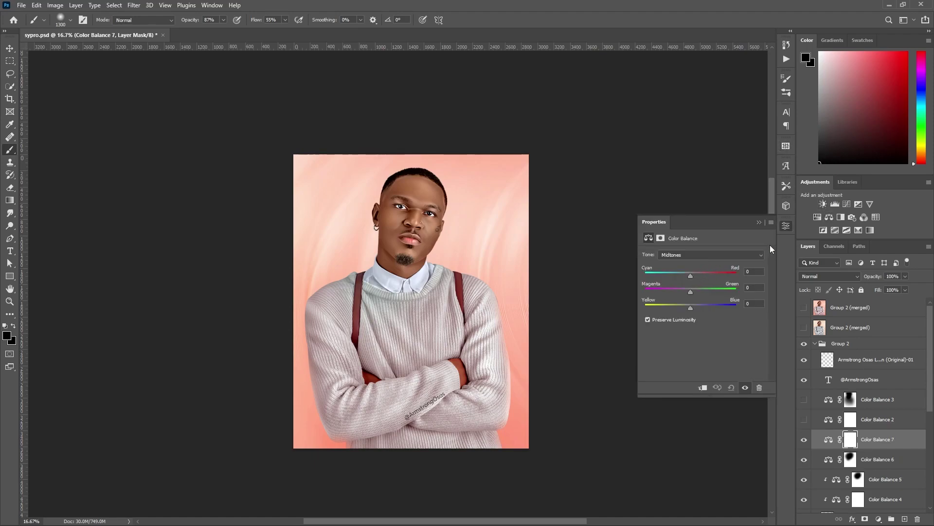
key(Delete)
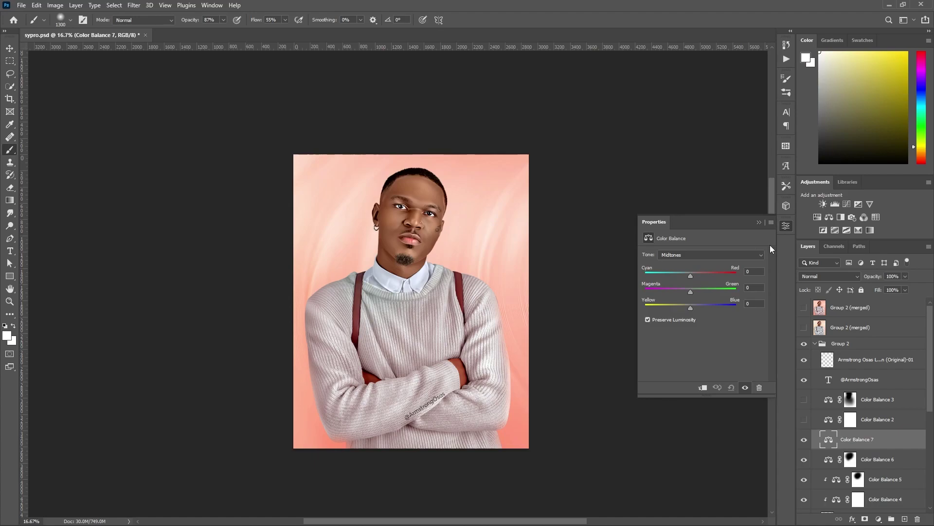
key(Delete)
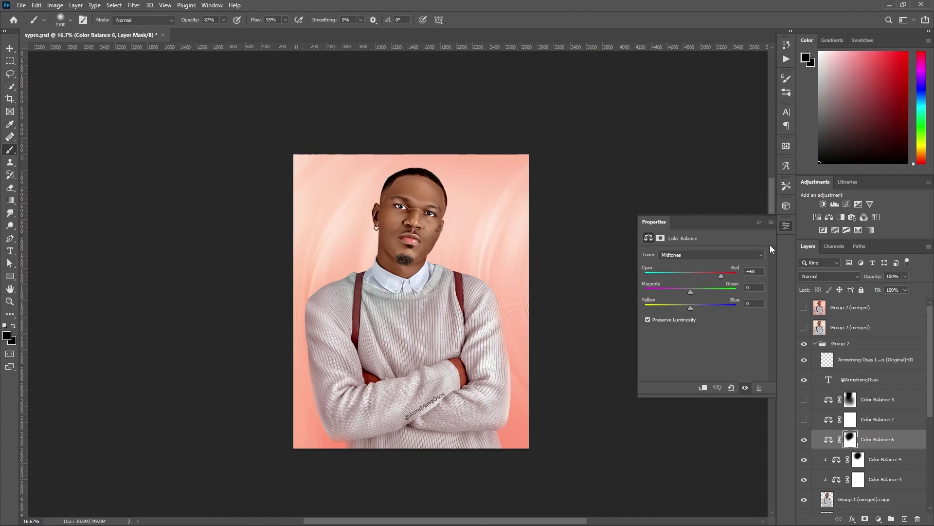
Add a Hue/Saturation layer above Color Balance 6 with a slight hue shift and saturation -9.
click(818, 217)
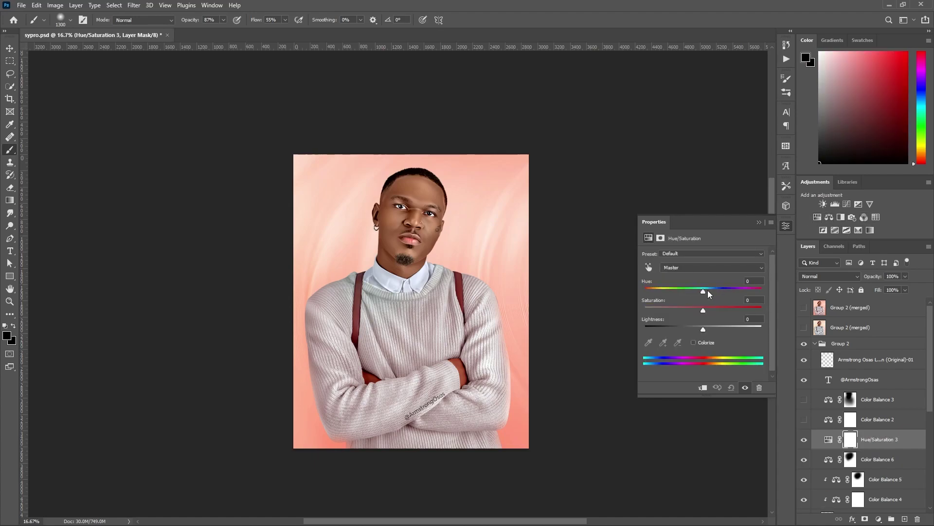
drag(703, 310, 701, 310)
drag(705, 292, 702, 293)
drag(705, 290, 703, 292)
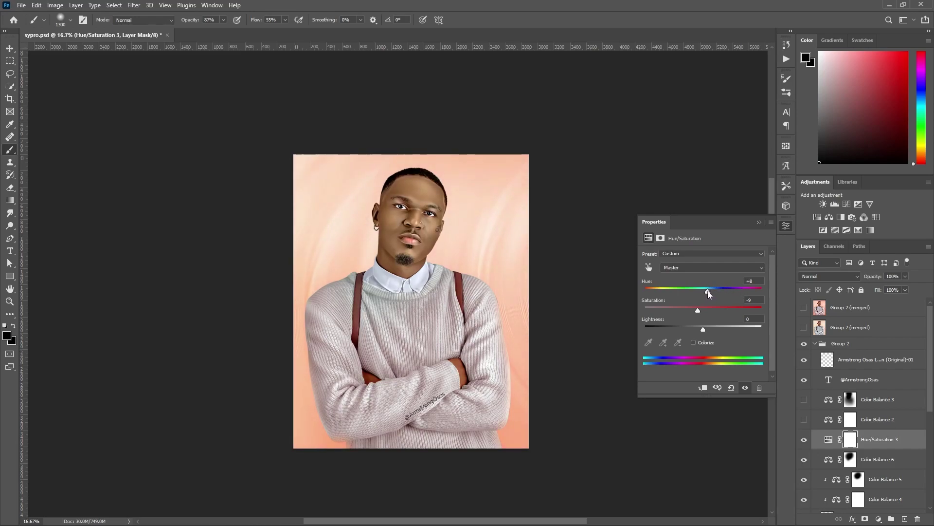
drag(706, 292, 705, 292)
drag(704, 292, 706, 321)
click(758, 222)
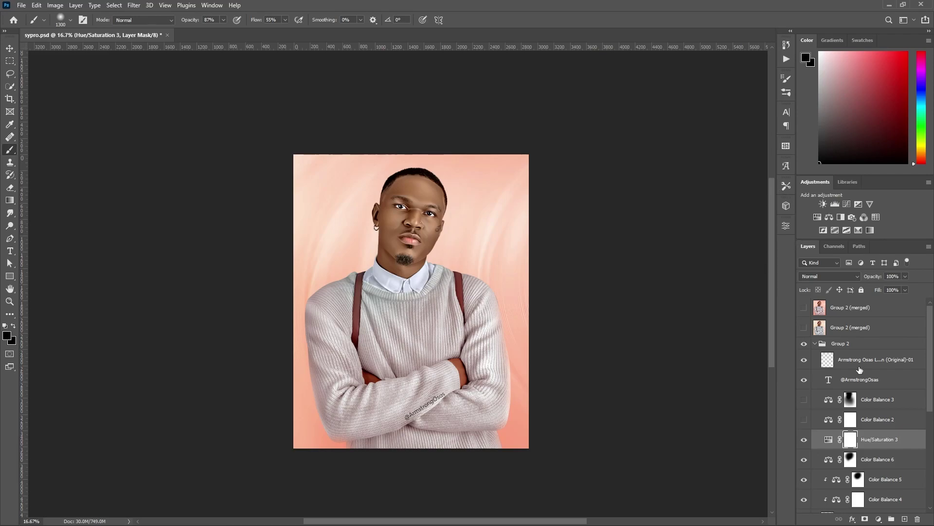
Set Color Balance 5's Cyan–Red to +66 and Color Balance 4's midtones to -7, -2, 0.
double_click(837, 463)
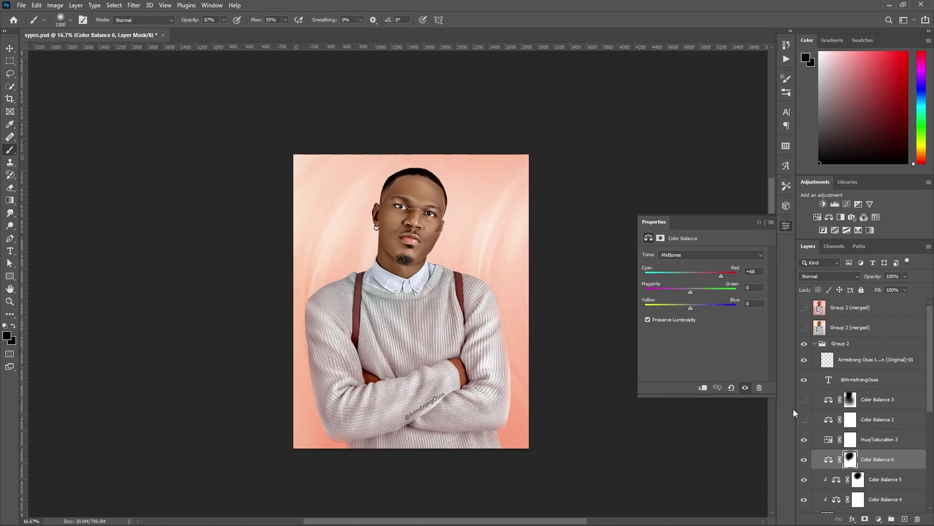
click(835, 480)
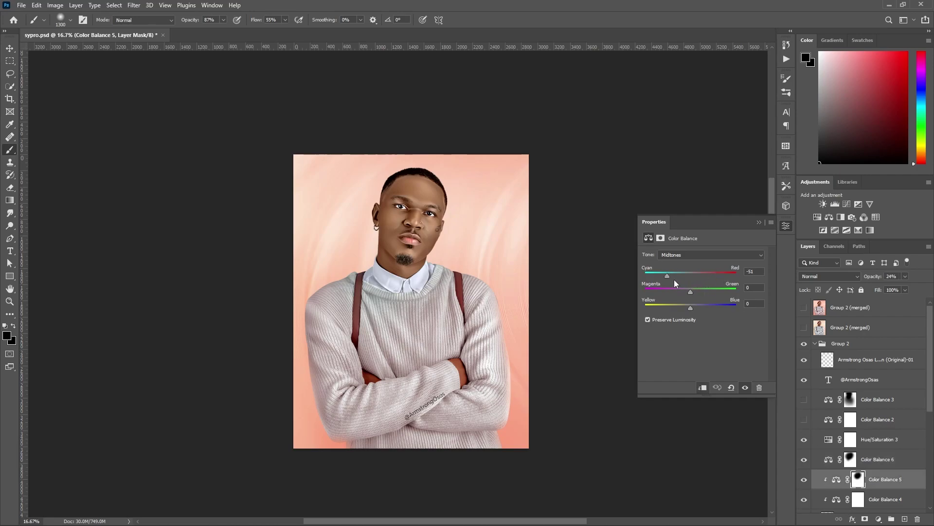
drag(668, 274, 638, 278)
drag(765, 301, 722, 309)
click(836, 499)
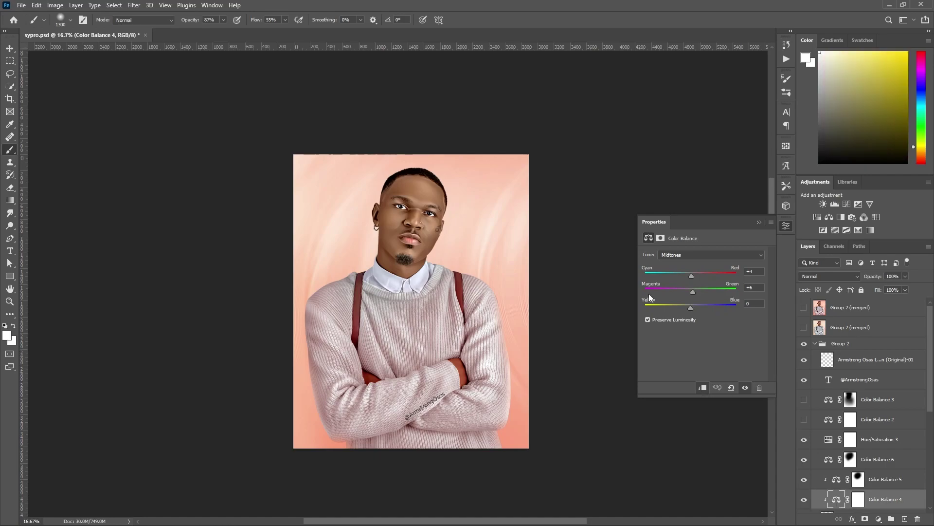
drag(687, 273, 688, 283)
scroll(469, 221, down, 1)
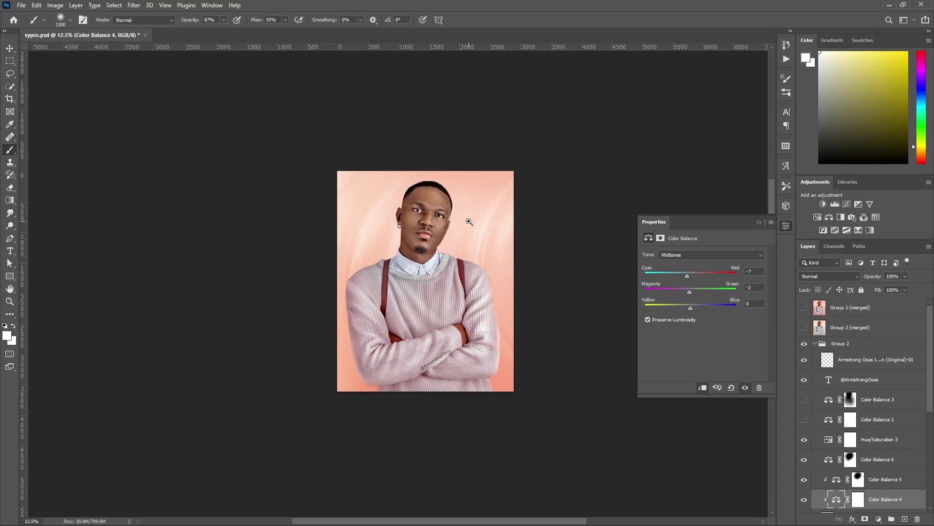
scroll(469, 221, up, 2)
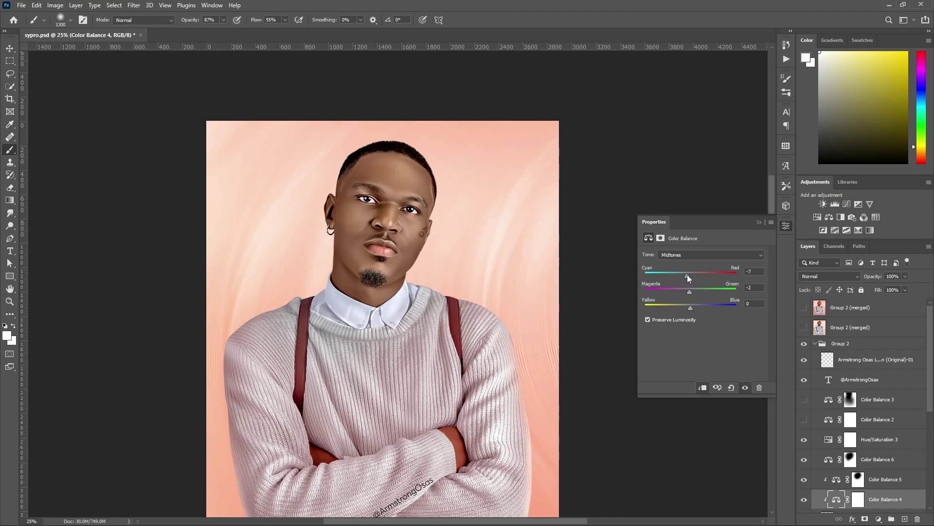
alt+click(468, 241)
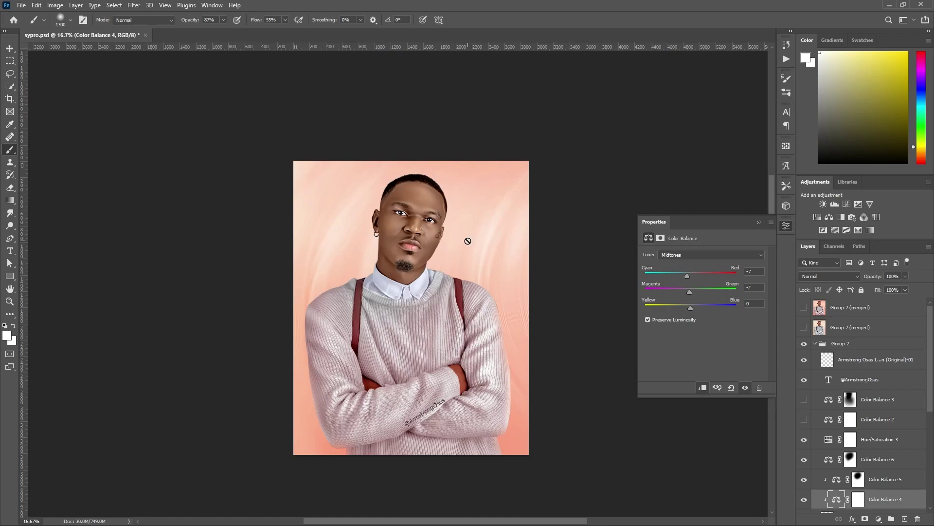